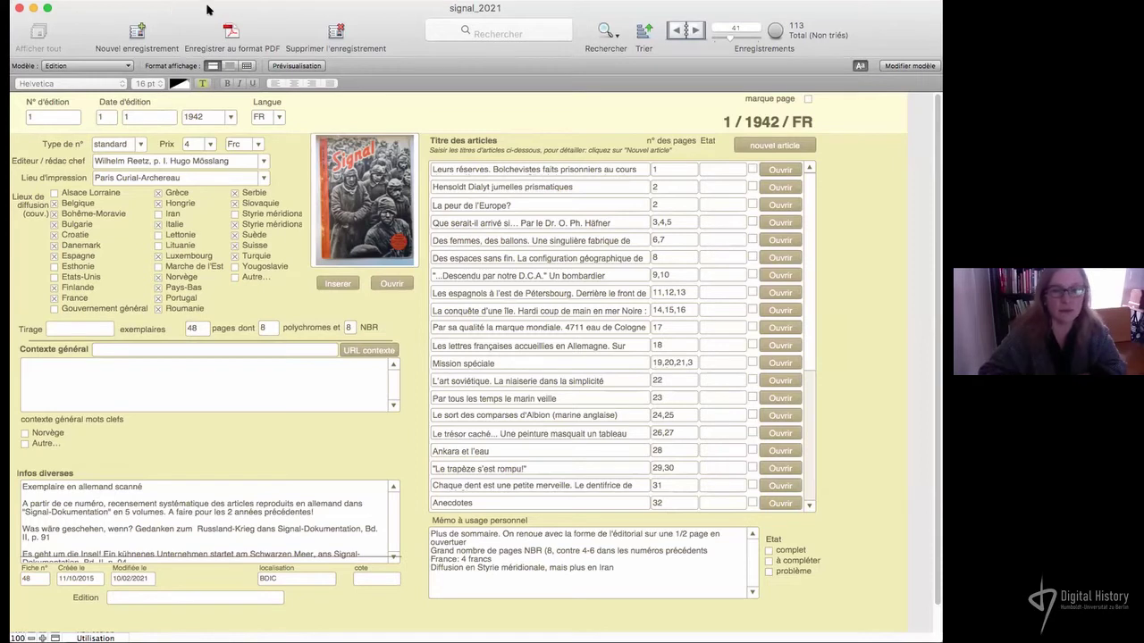
Browse two issue records ahead and return to the record of issue 1 / 1942 / FR.
left_click(697, 31)
left_click(697, 30)
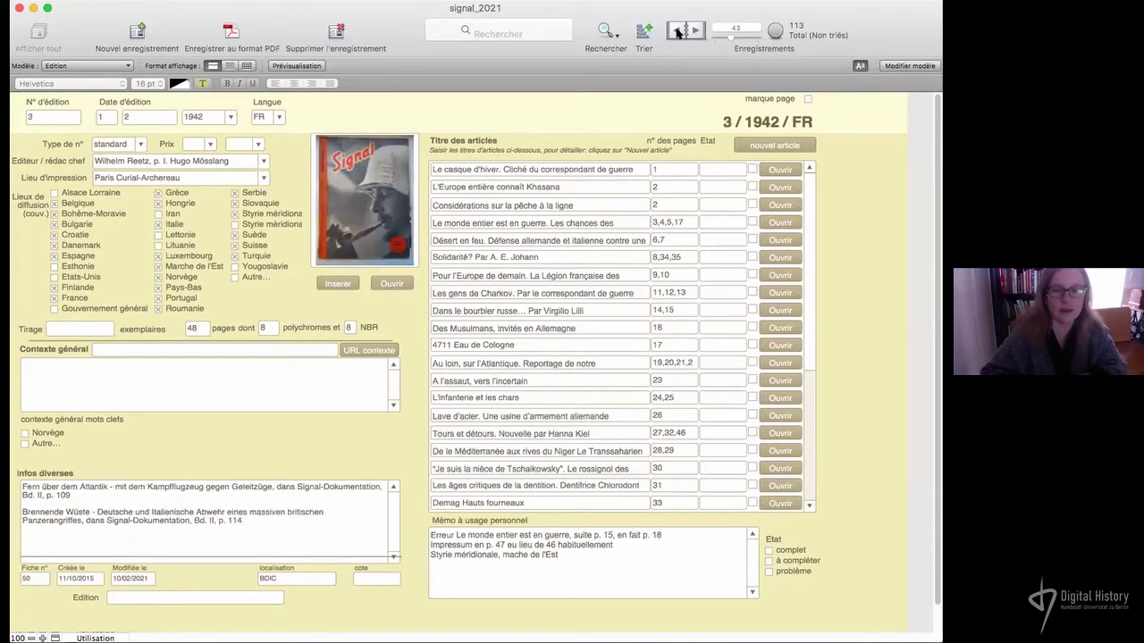
left_click(677, 30)
left_click(676, 31)
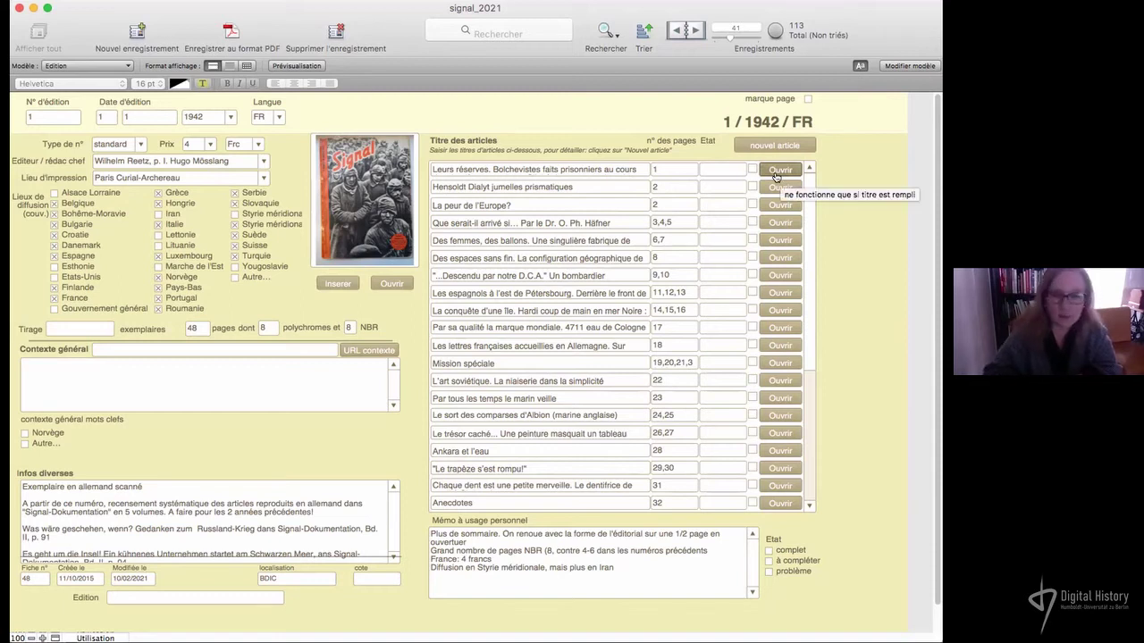
Open the detailed record of the article "ufa. Marika Rökk" on page 33 of this issue.
scroll(729, 447, "down", 2)
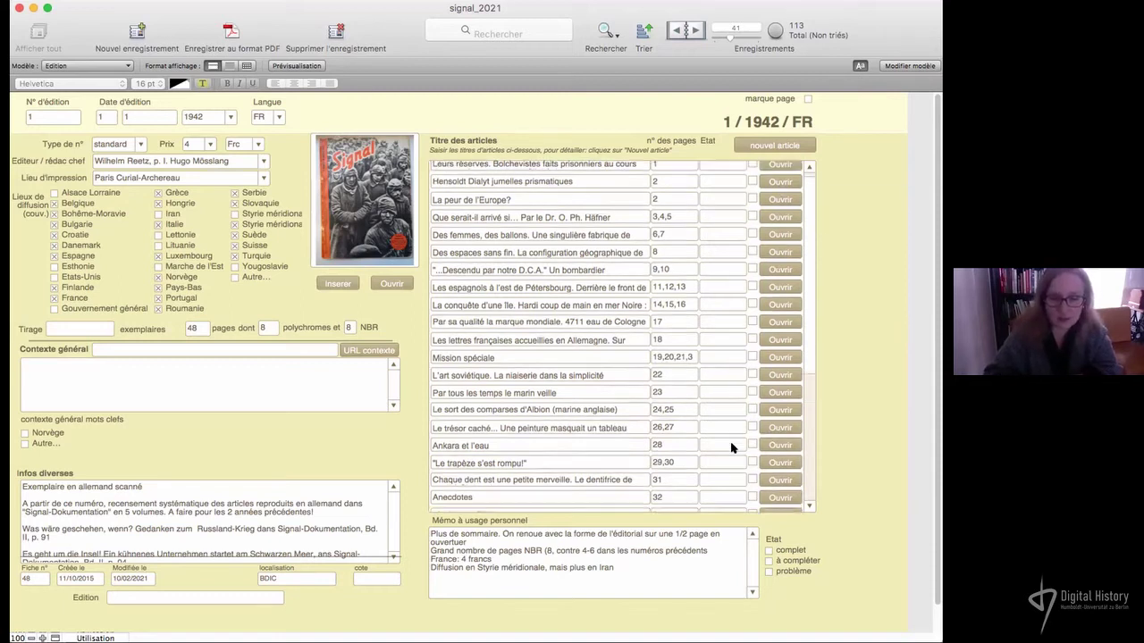
scroll(731, 447, "down", 1)
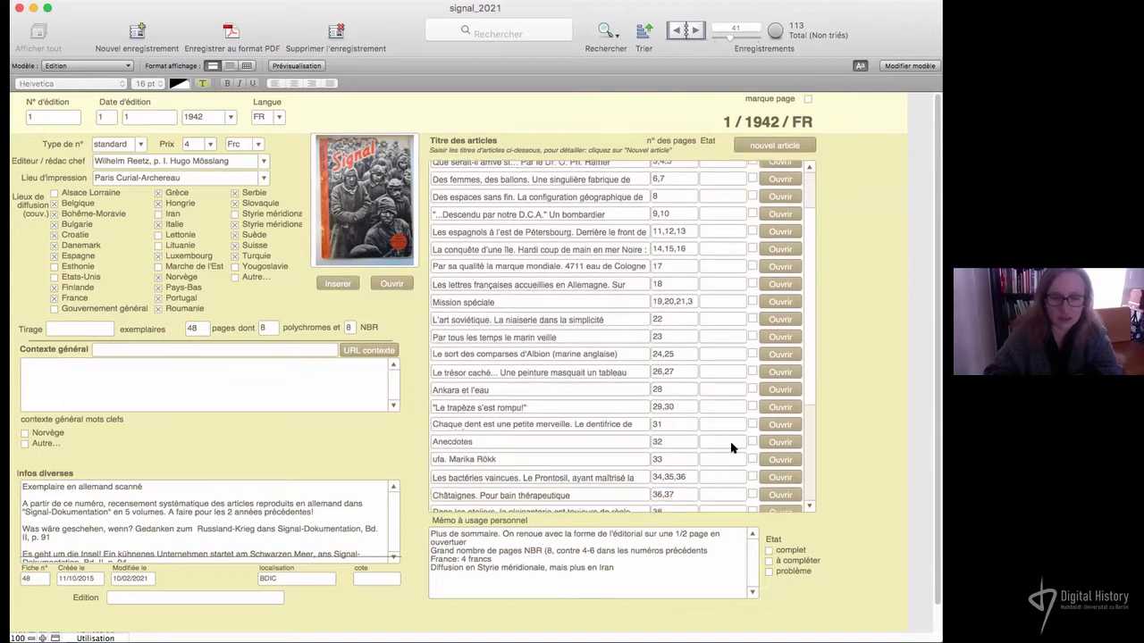
left_click(785, 460)
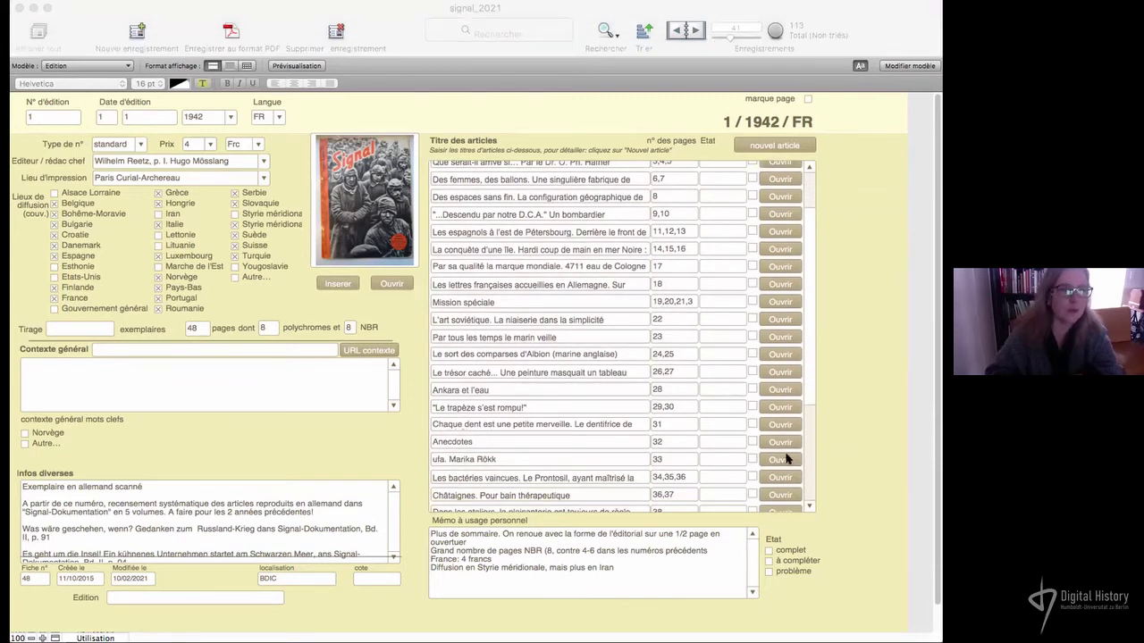
left_click(72, 13)
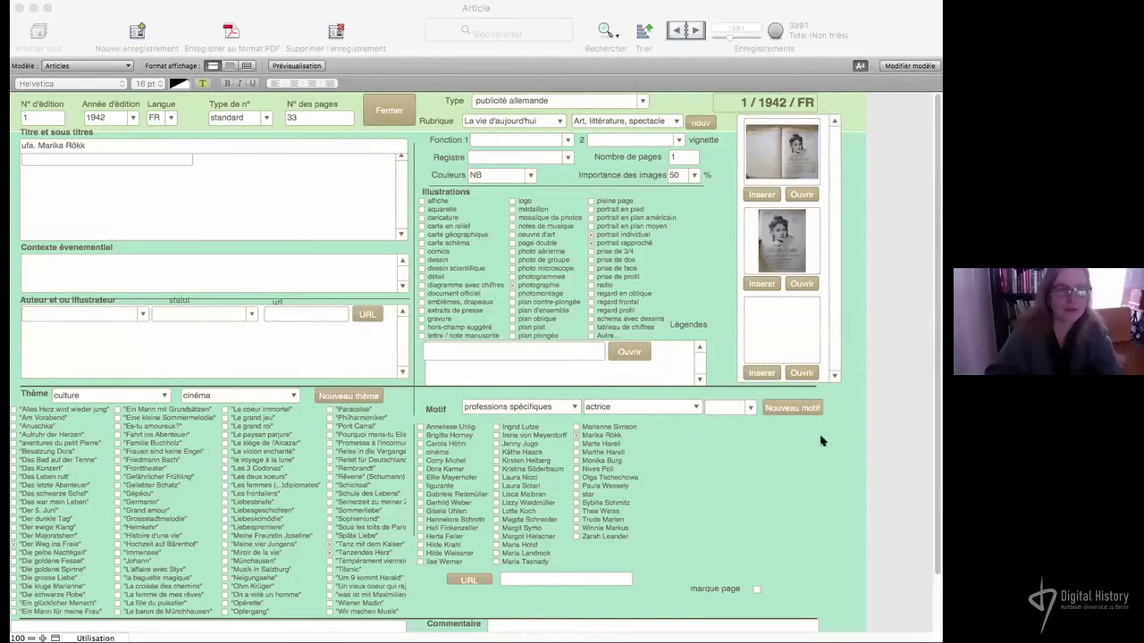
left_click(142, 9)
left_click(391, 156)
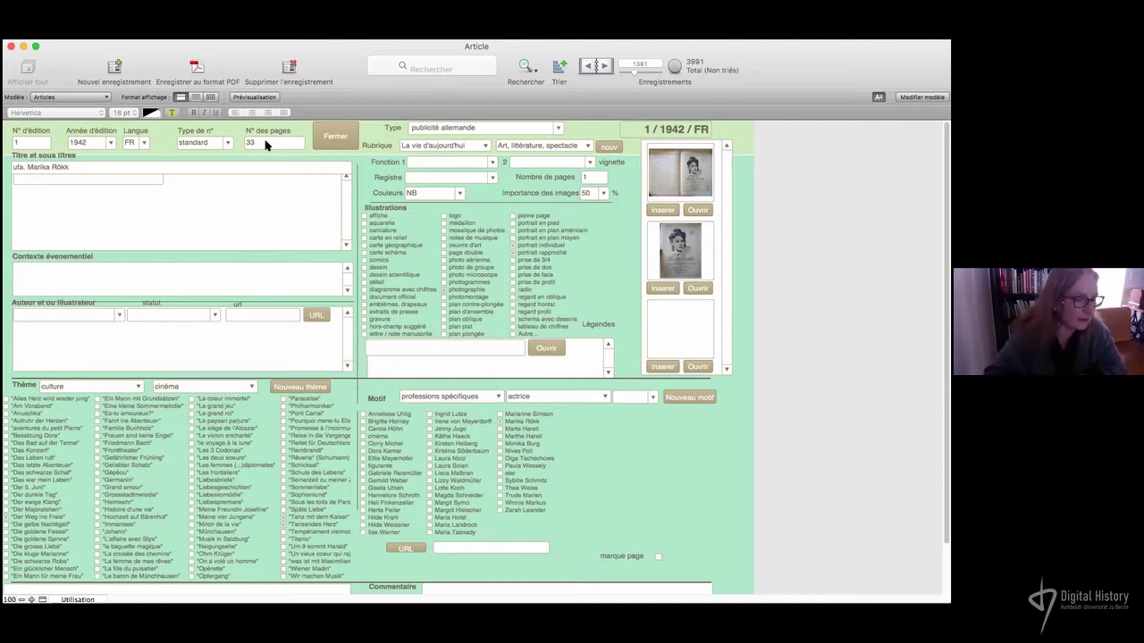
left_click(412, 148)
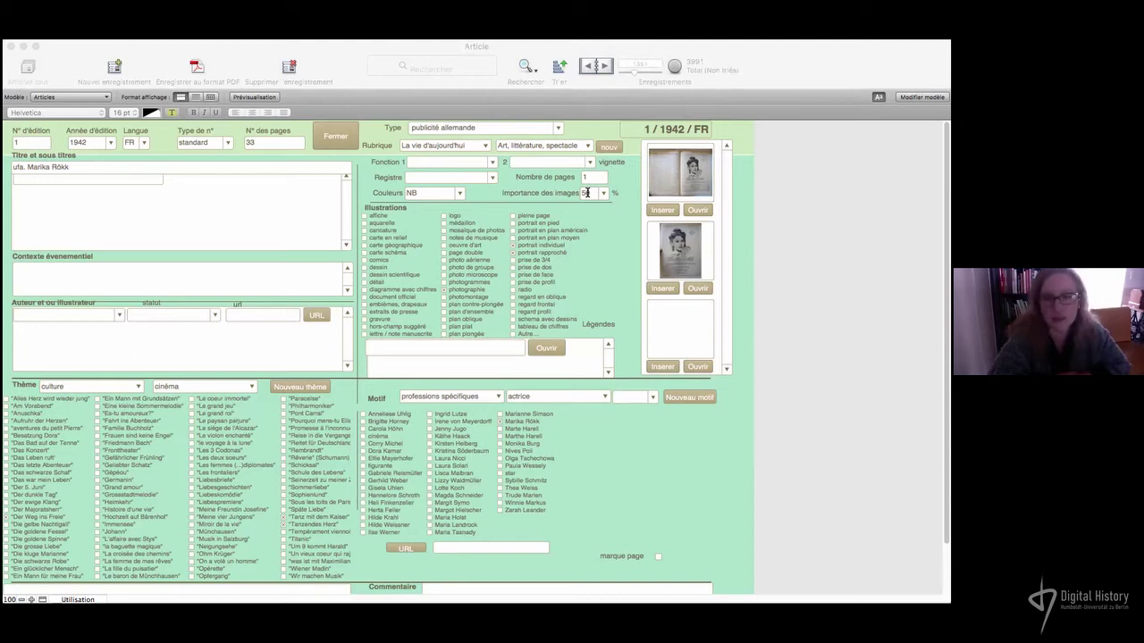
left_click(562, 217)
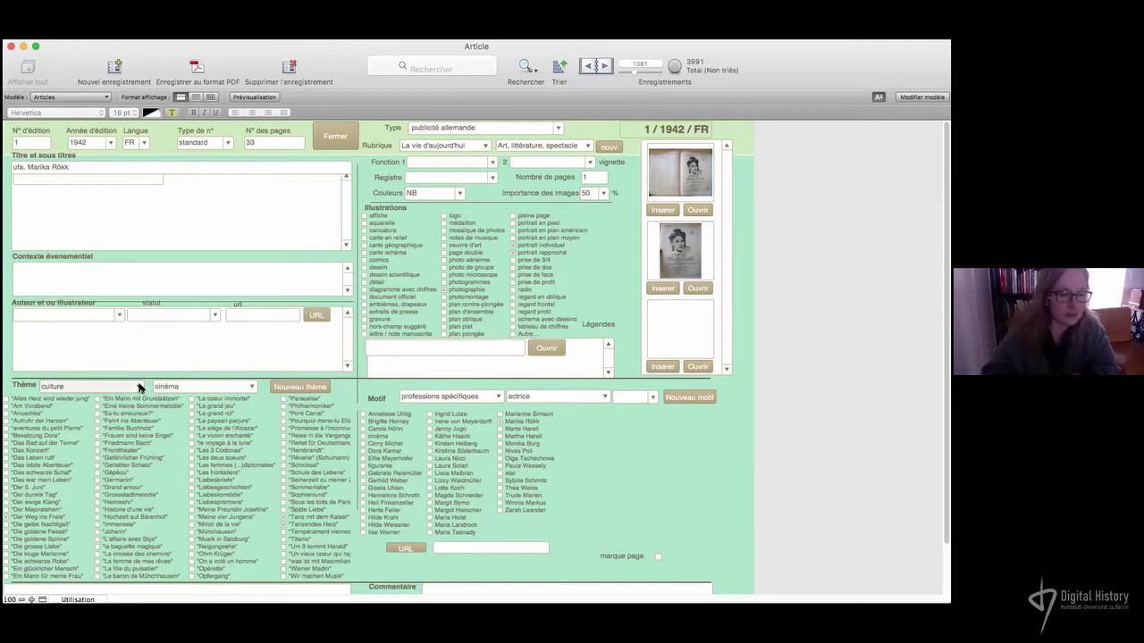
Review the article's available main themes and culture sub-themes, and open its second image.
left_click(140, 388)
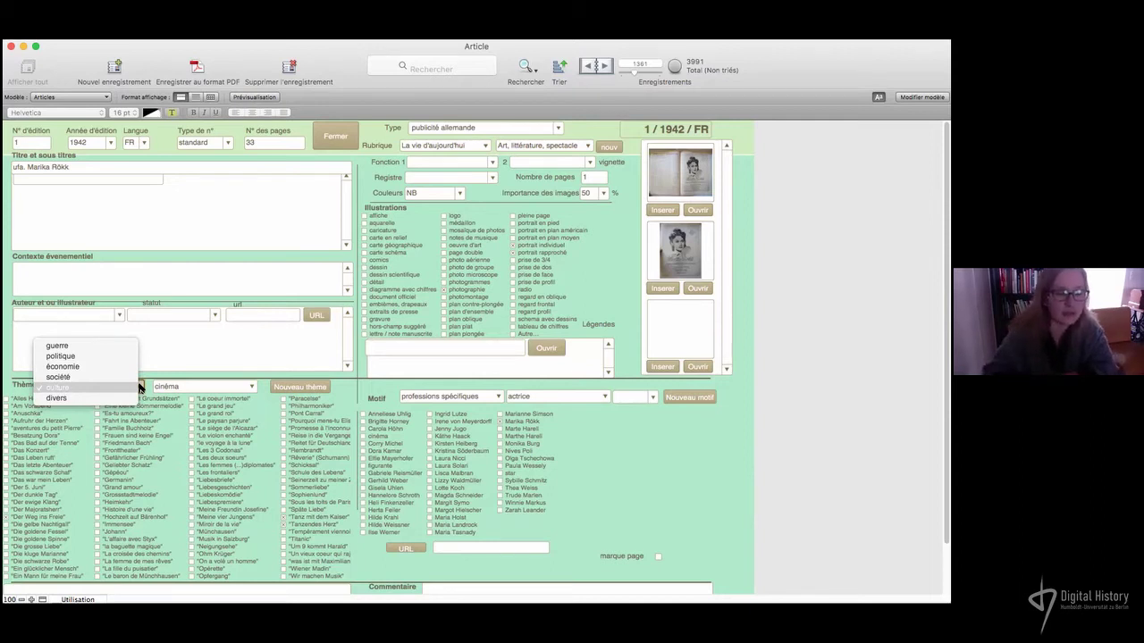
left_click(251, 386)
left_click(251, 386)
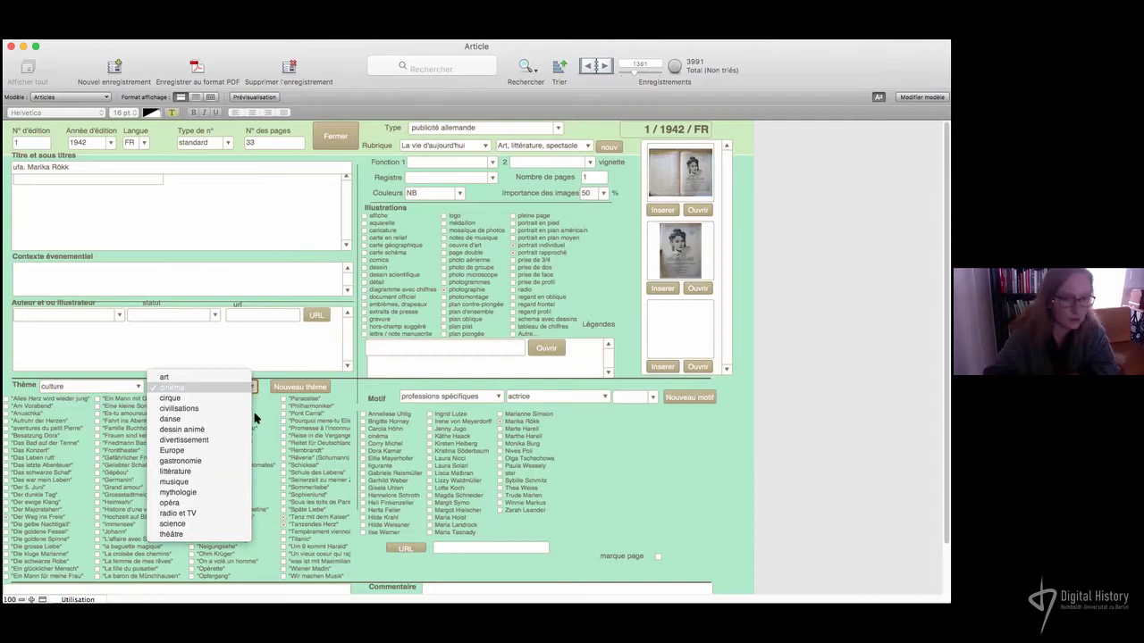
left_click(871, 421)
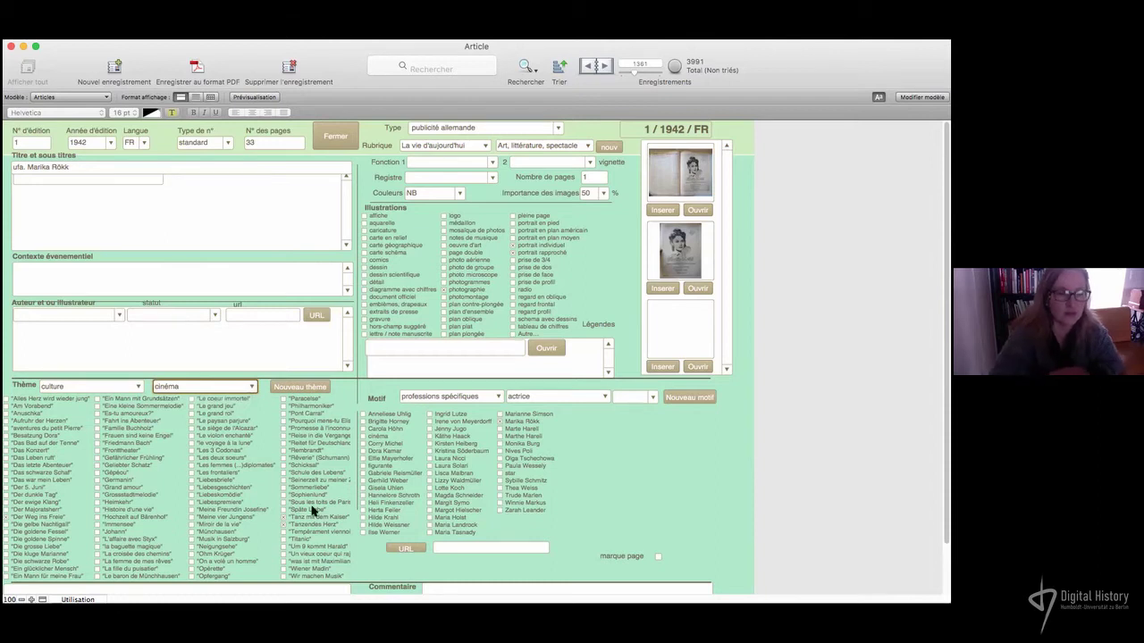
left_click(700, 290)
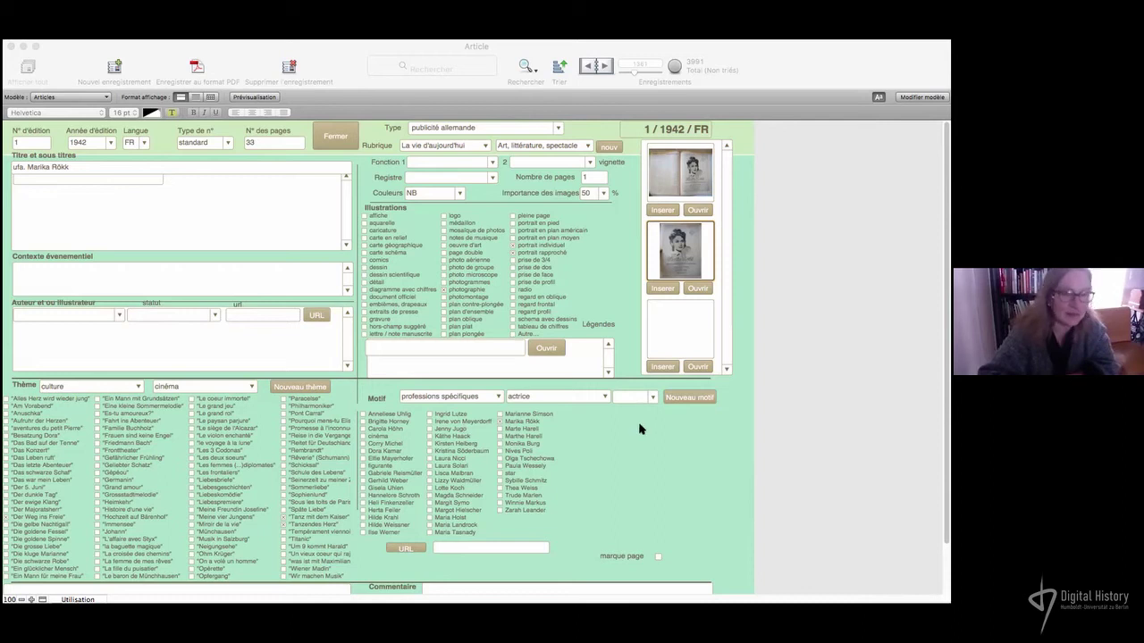
left_click(155, 49)
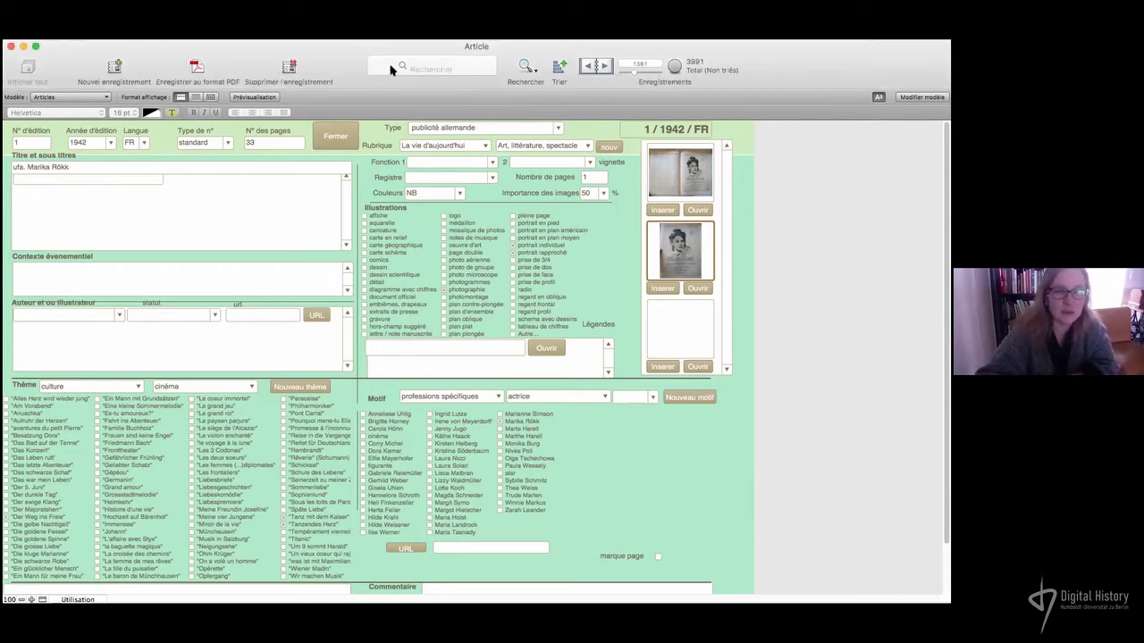
Search all article records for the word "classification".
left_click(419, 67)
type("cla")
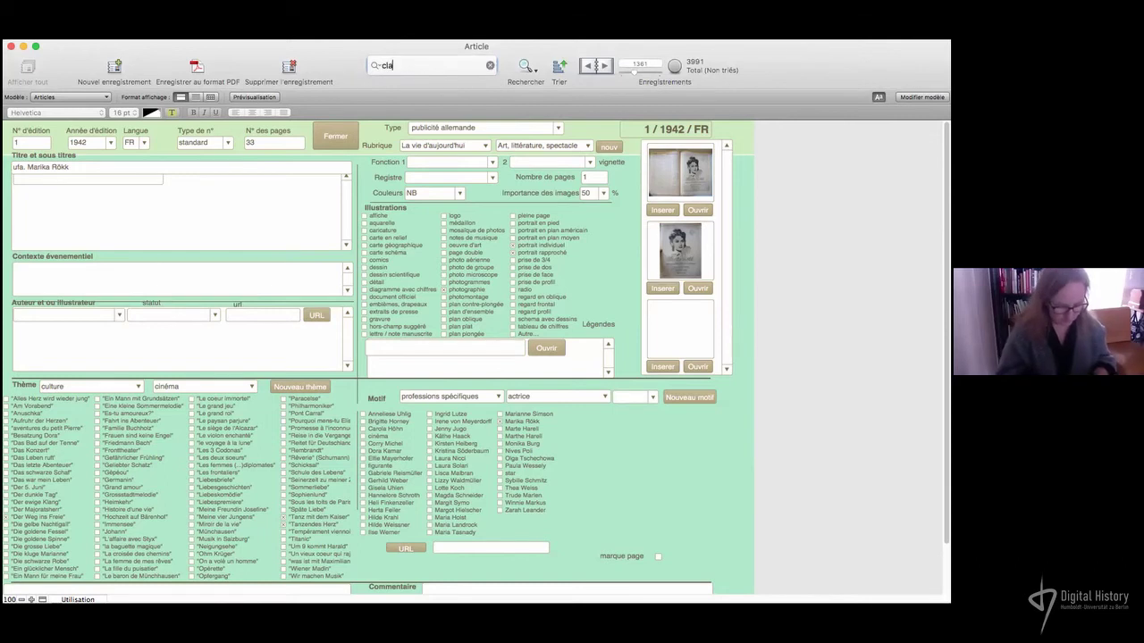
type("ssification")
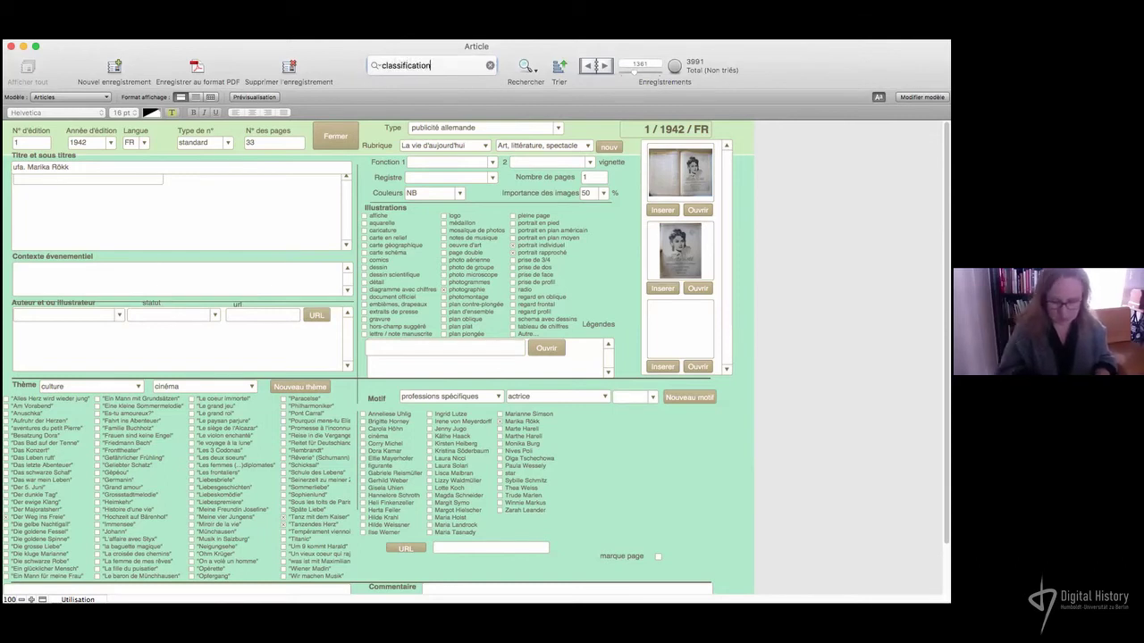
key("Return")
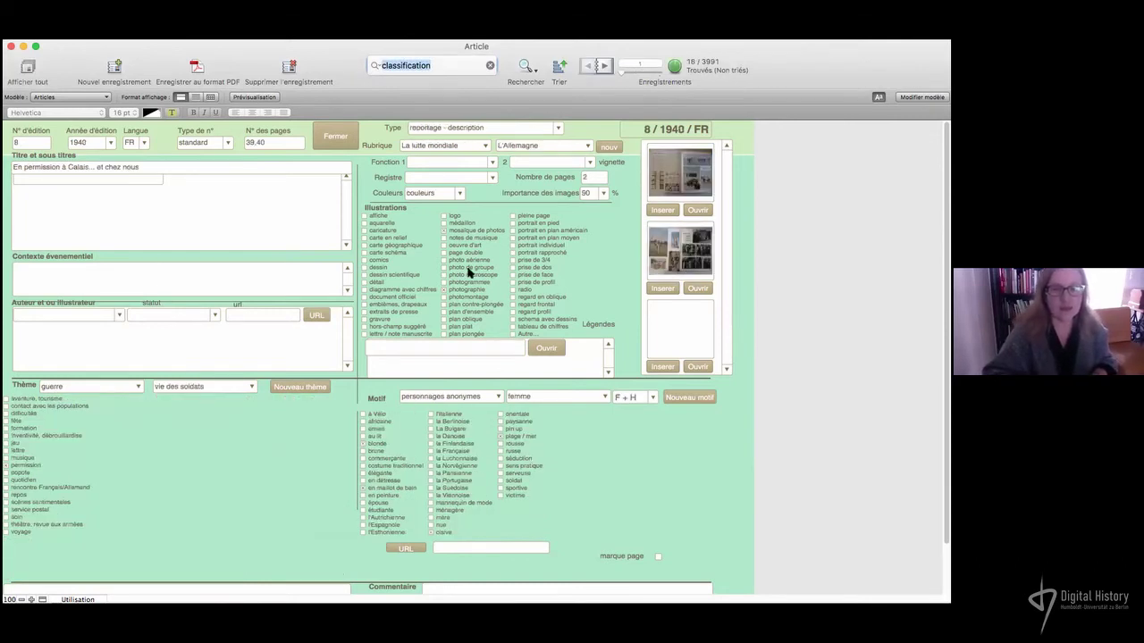
Read the first found article's description and personal memo, and check the options offered for Couleurs.
scroll(506, 362, "down", 2)
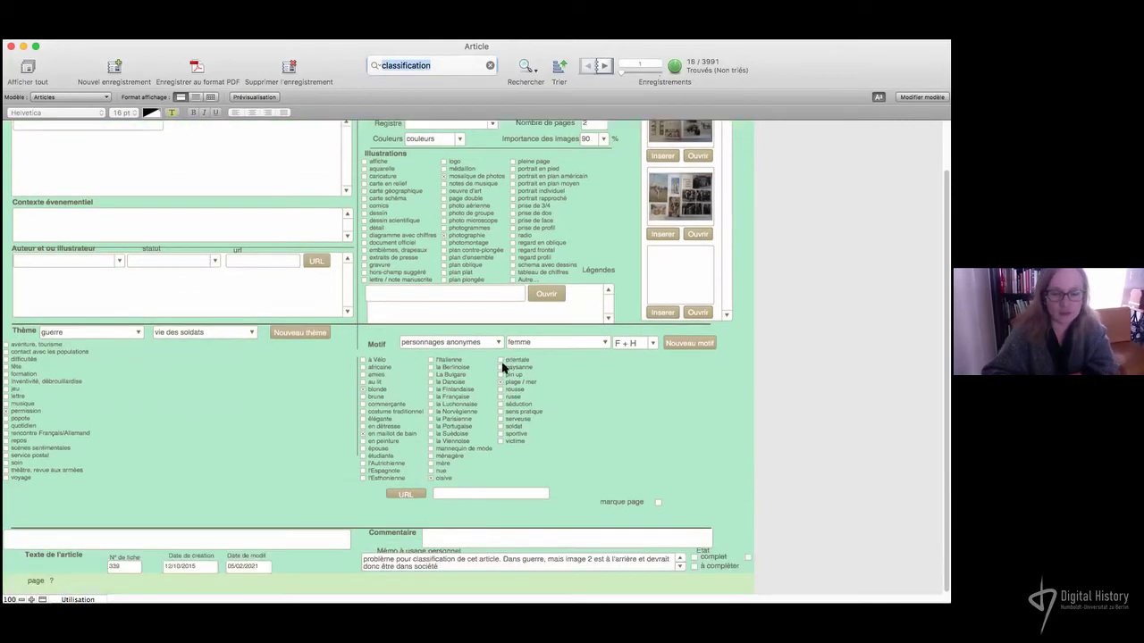
scroll(481, 420, "up", 2)
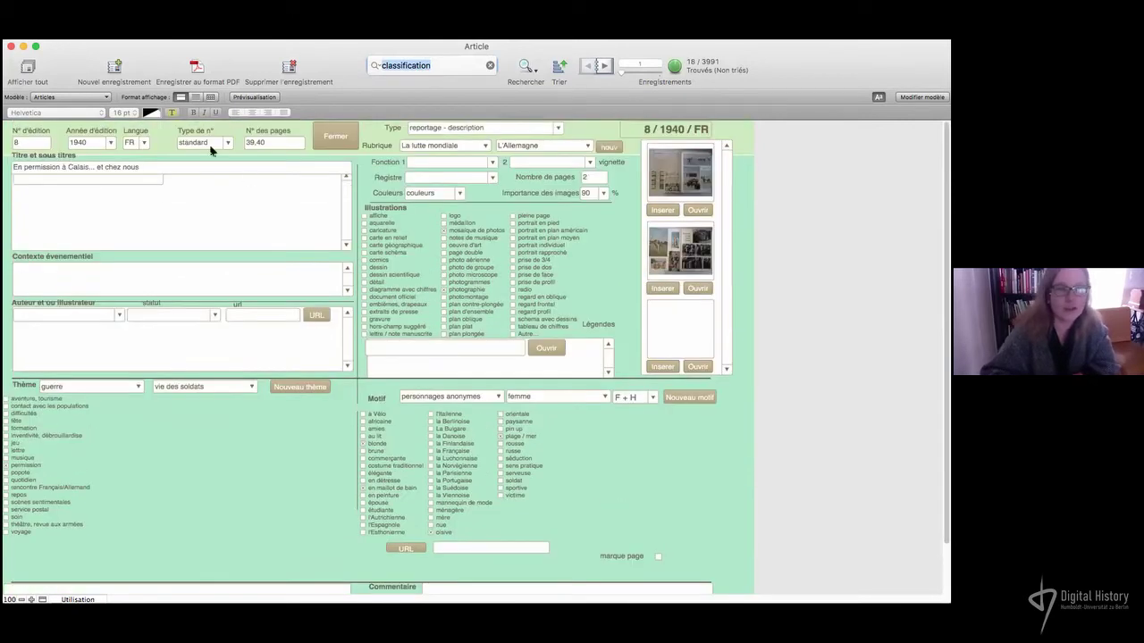
scroll(543, 435, "down", 2)
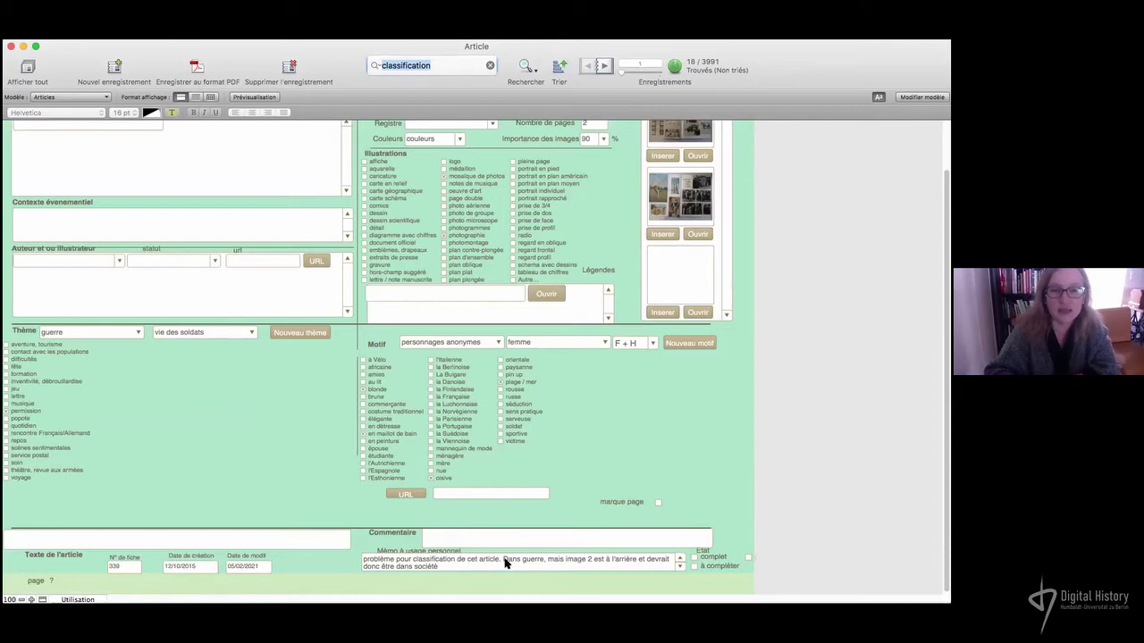
scroll(505, 559, "up", 2)
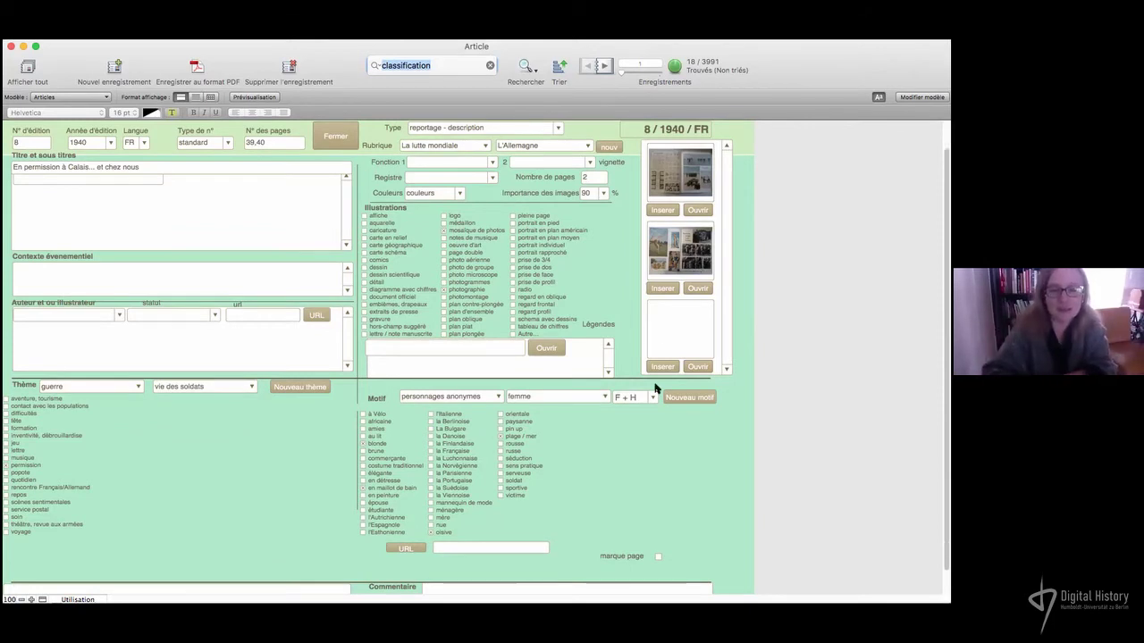
scroll(653, 388, "down", 3)
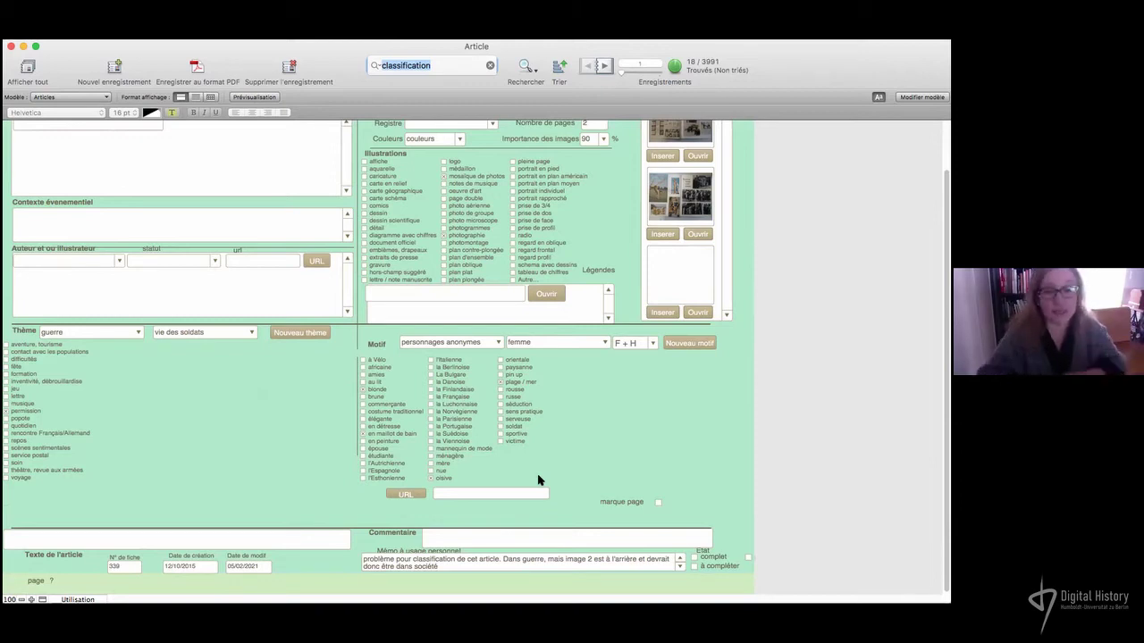
scroll(539, 480, "up", 2)
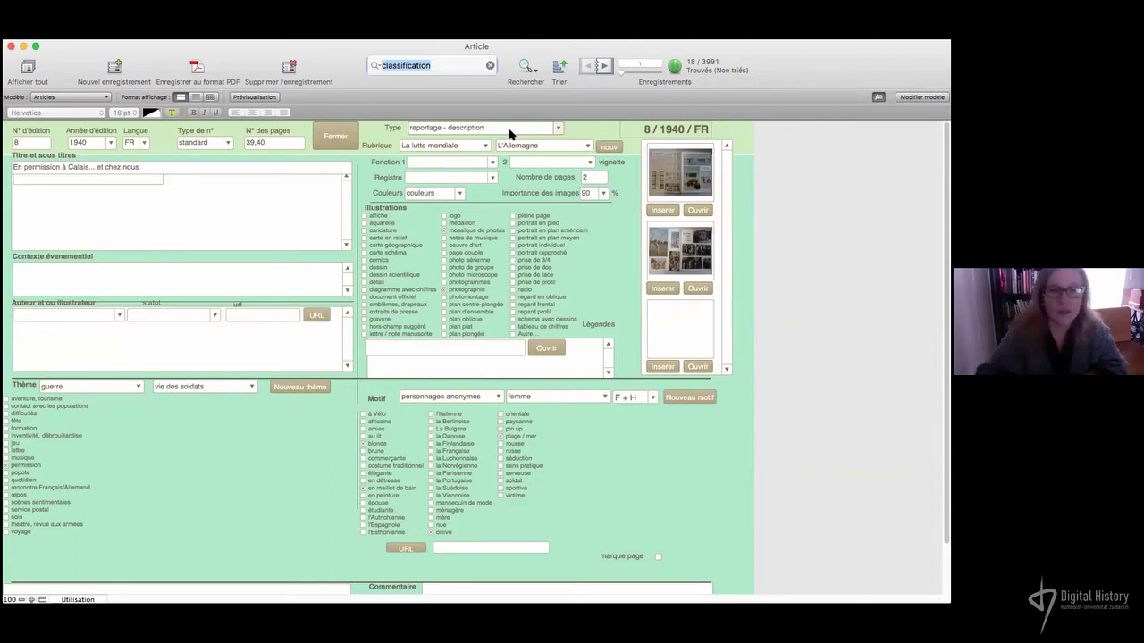
left_click(459, 195)
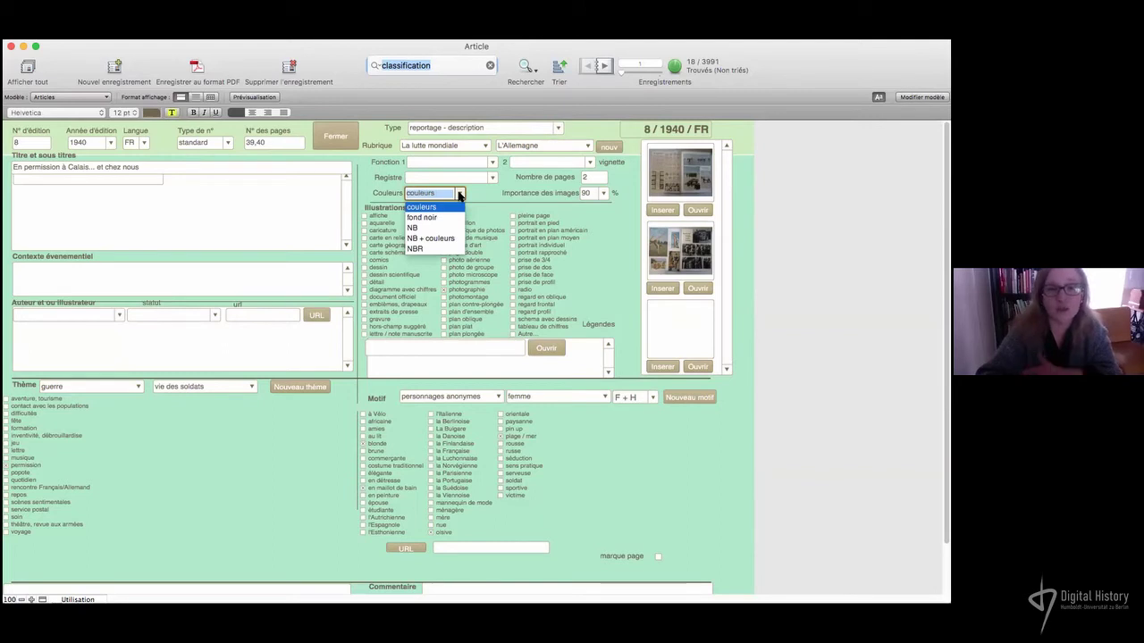
left_click(458, 194)
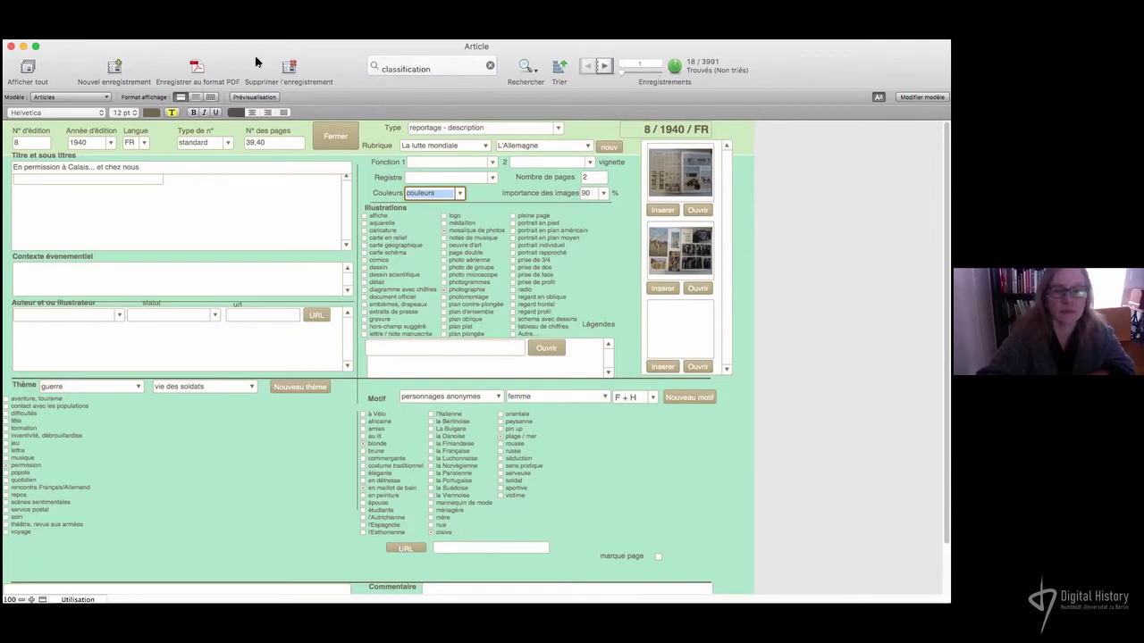
Run a find request for all article records whose Type is "couverture".
key("Escape")
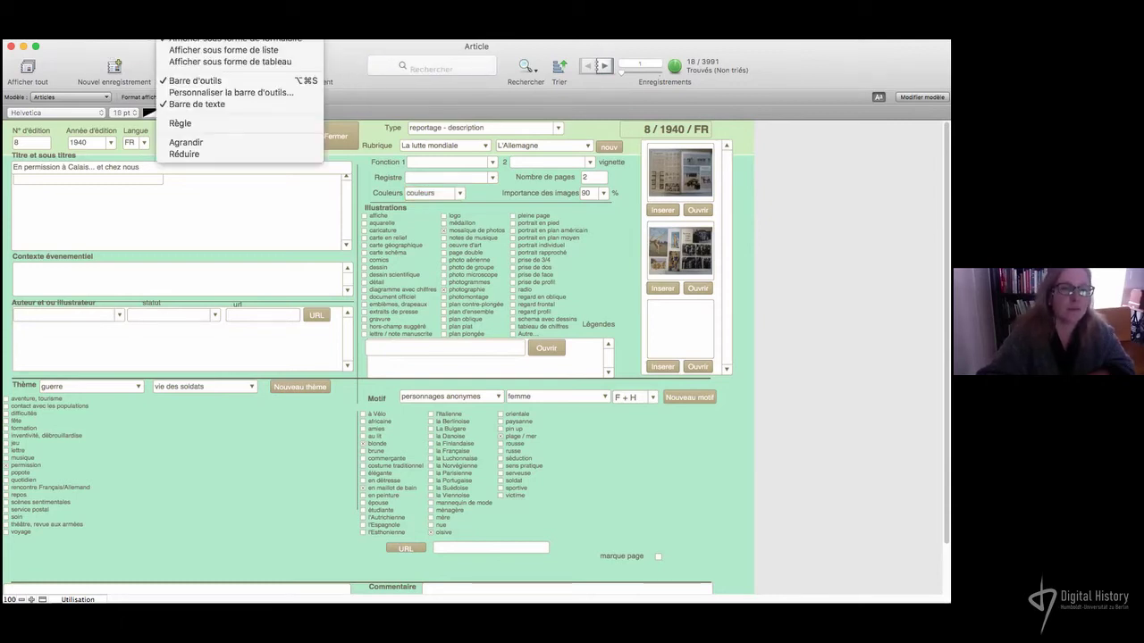
left_click(188, 42)
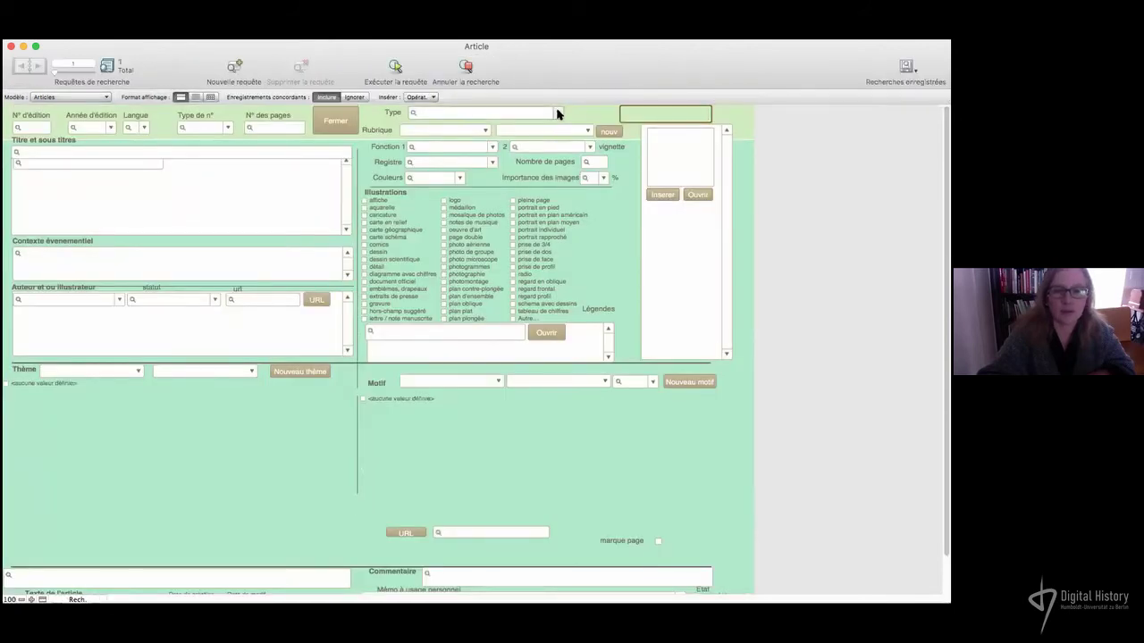
left_click(557, 114)
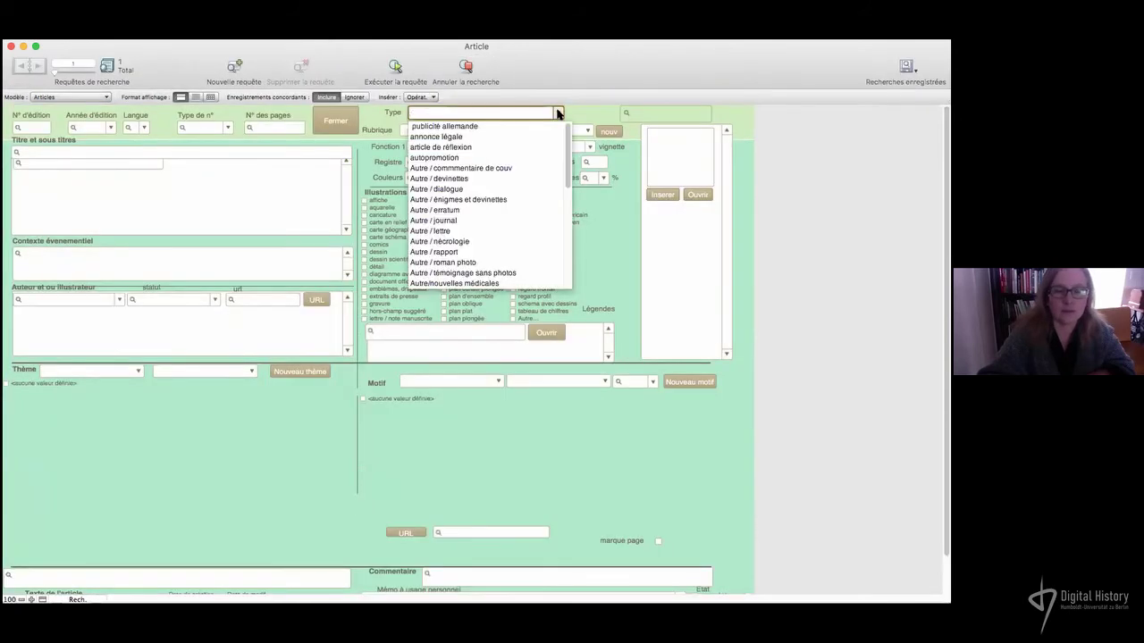
scroll(503, 219, "down", 3)
left_click(494, 239)
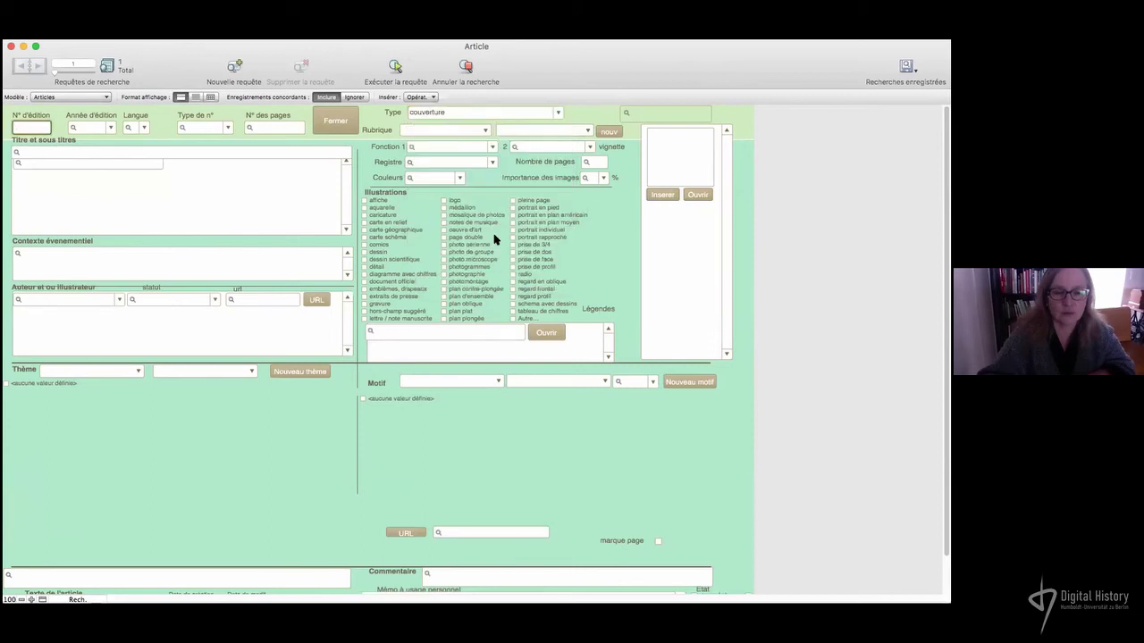
key("Return")
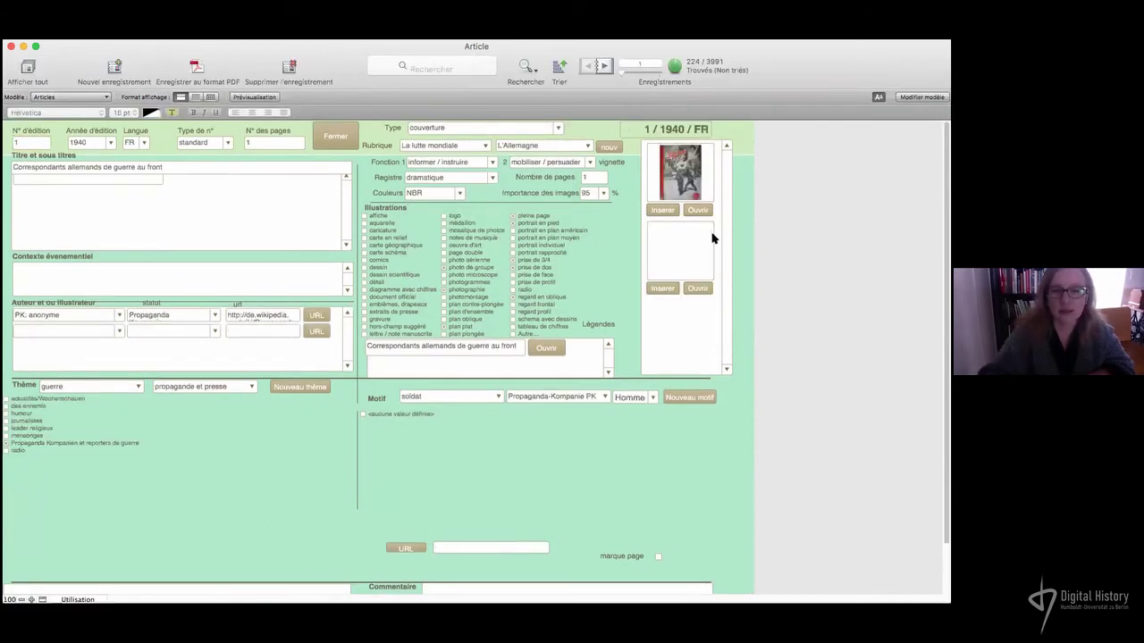